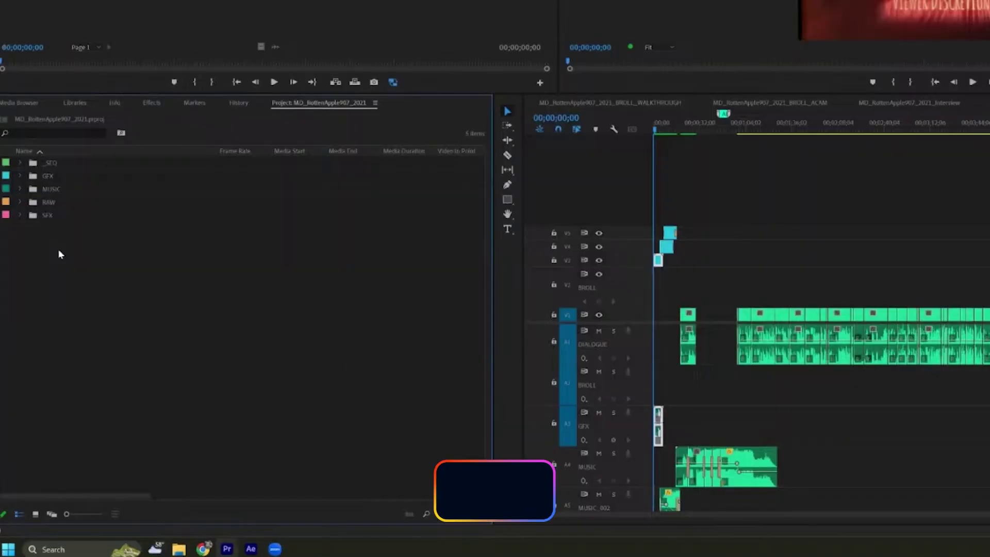
Zoom out the timeline and scrub through the ACAM B-roll sequence.
{"action": "key", "text": "minus"}
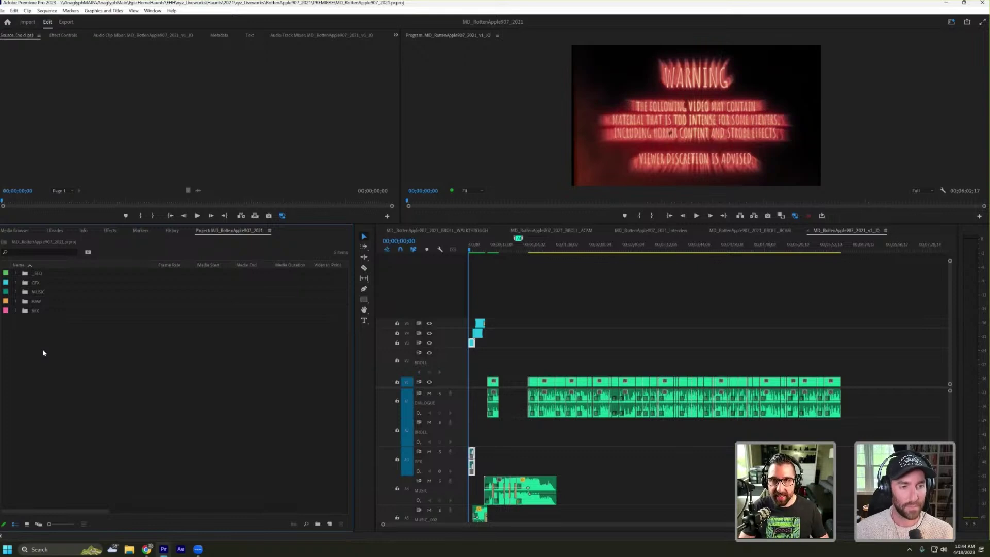
{"action": "left_click", "coordinate": [737, 333]}
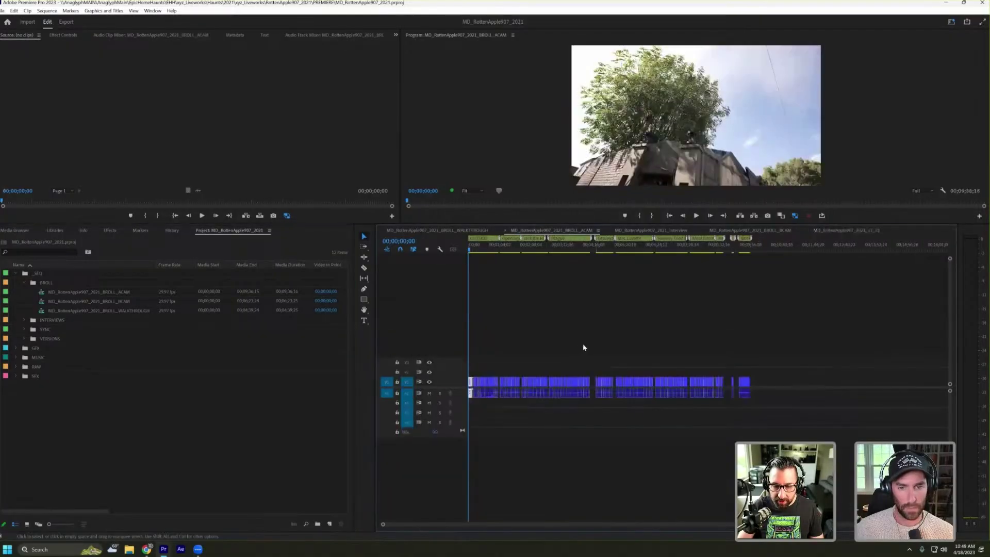
{"action": "left_click_drag", "start_coordinate": [493, 248], "coordinate": [496, 248]}
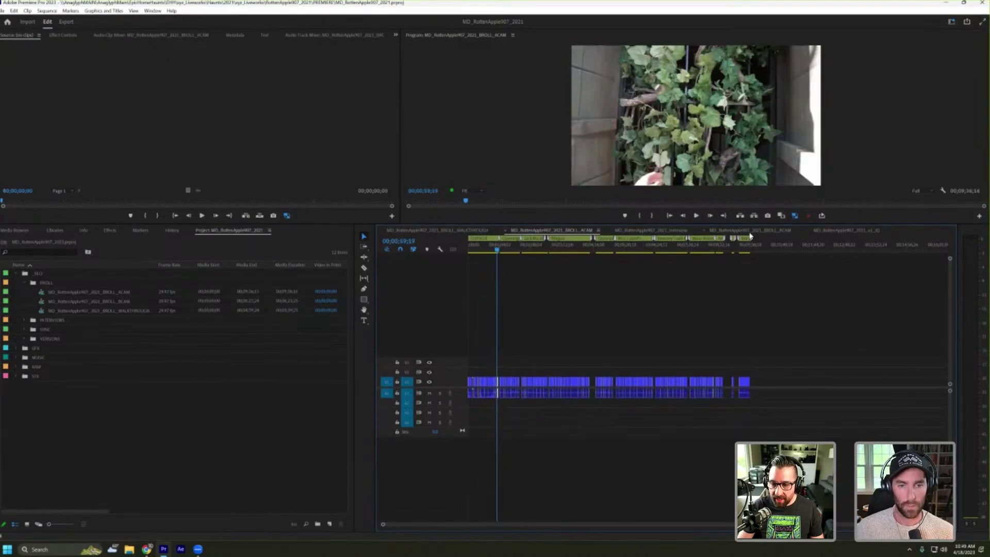
Play the BCAM B-roll sequence from its start and expand a sub-bin inside _SEQ.
{"action": "left_click", "coordinate": [743, 231]}
{"action": "left_click", "coordinate": [480, 248]}
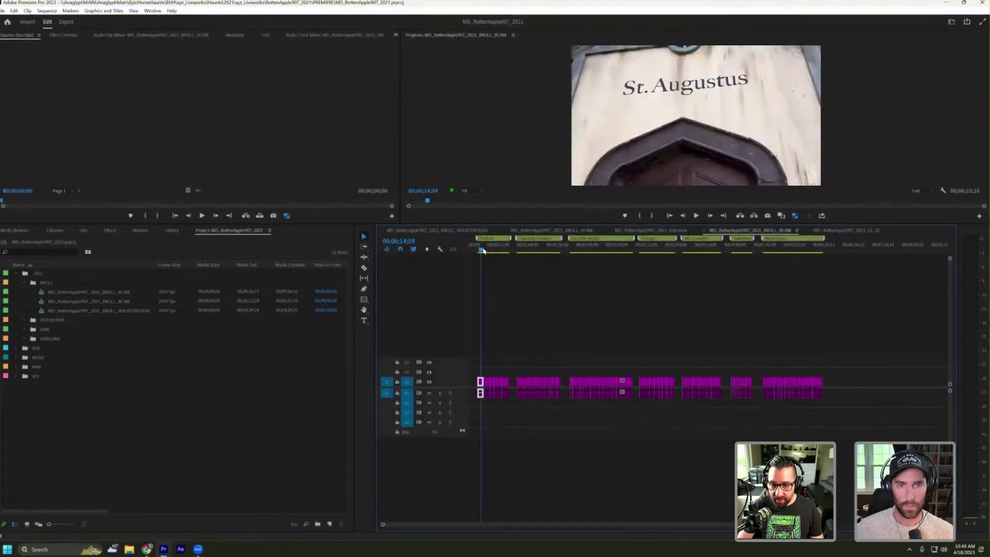
{"action": "key", "text": "space"}
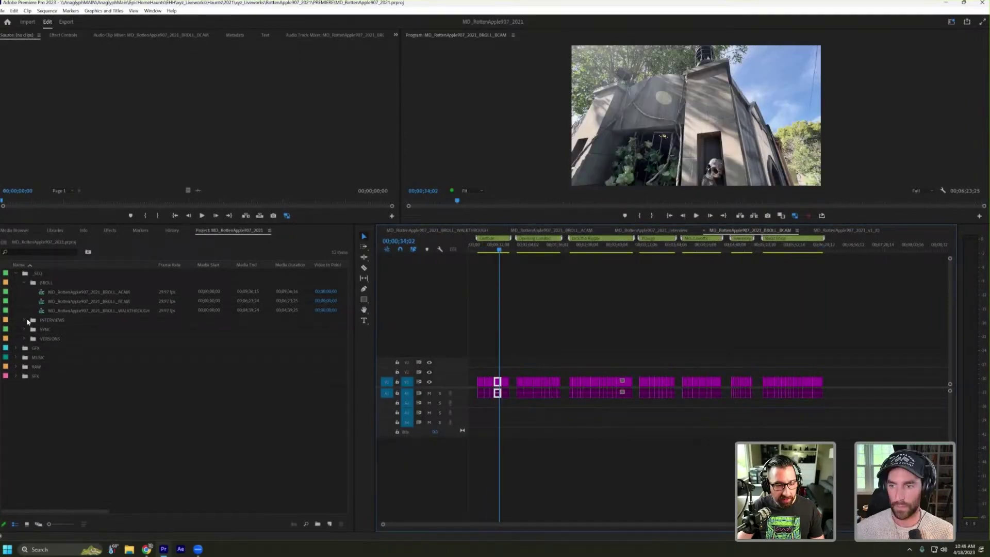
{"action": "left_click", "coordinate": [26, 319]}
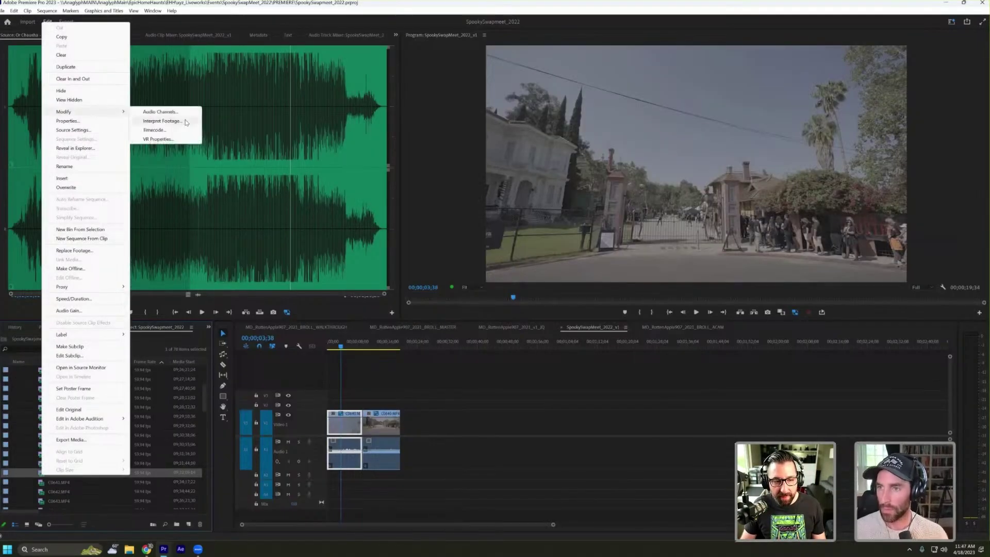
Set C0640.MP4's Interpret Footage colour space override to Sony S-Log3/S-Gamut3.Cine.
{"action": "left_click", "coordinate": [164, 120]}
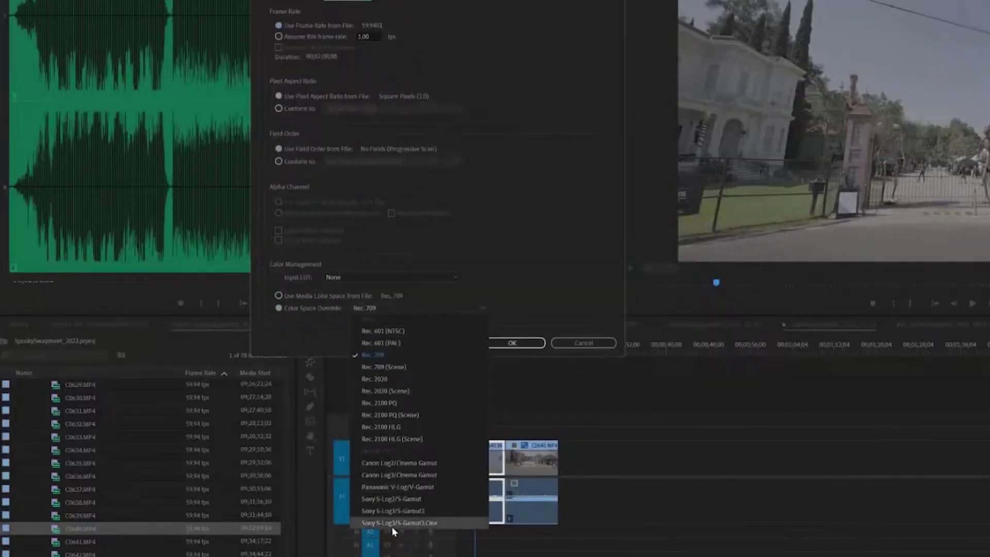
{"action": "left_click", "coordinate": [459, 524]}
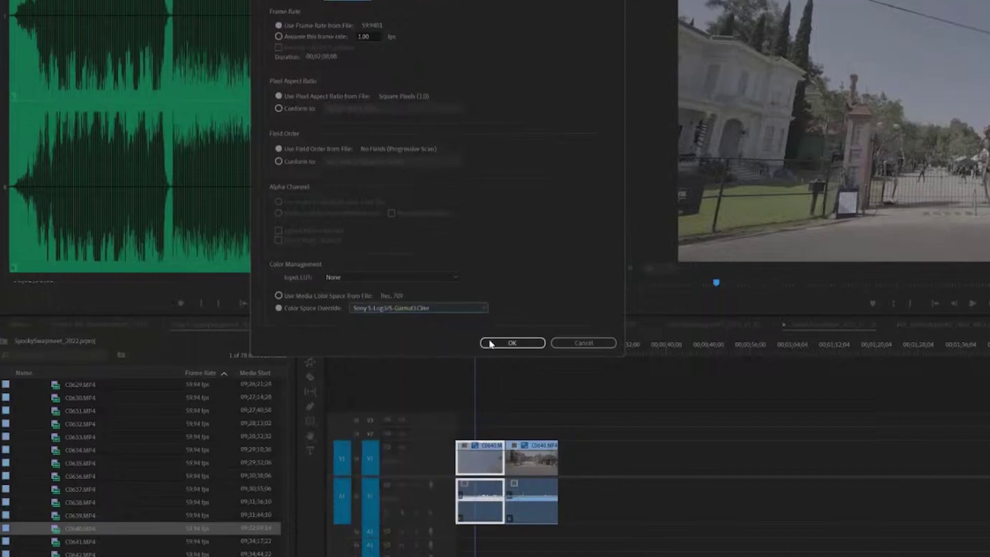
{"action": "left_click", "coordinate": [512, 344]}
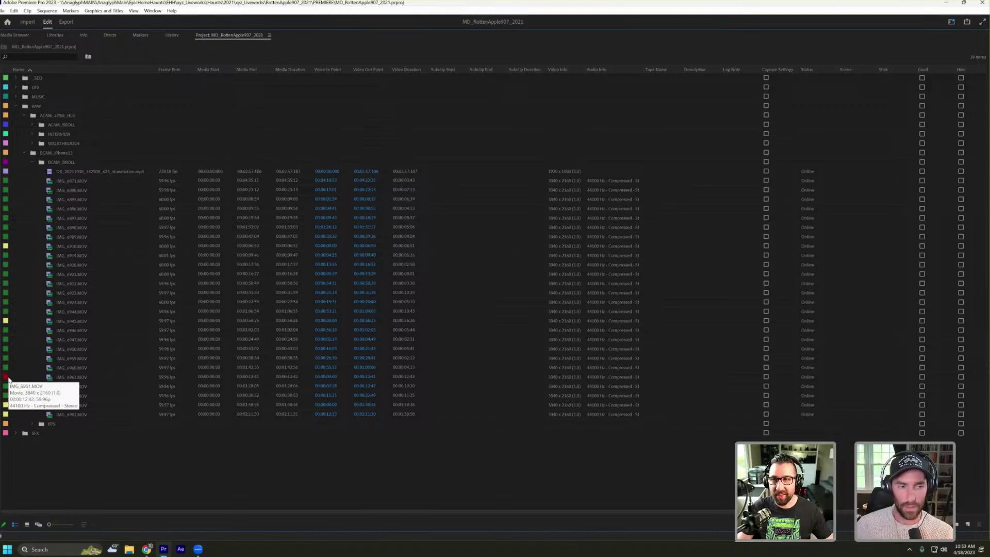
Select a clip in the BCAM_BROLL bin and bring up its context menu.
{"action": "left_click", "coordinate": [52, 377]}
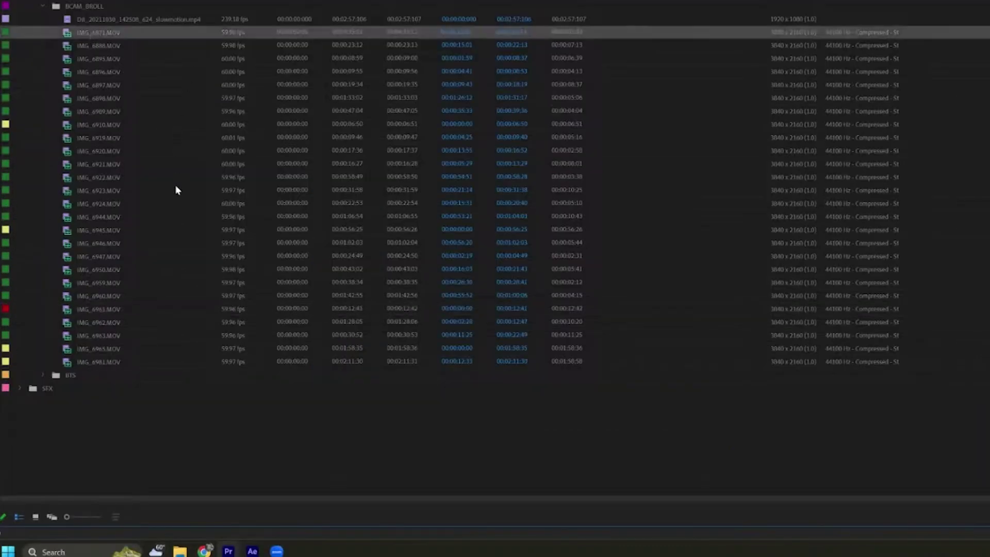
{"action": "right_click", "coordinate": [151, 325]}
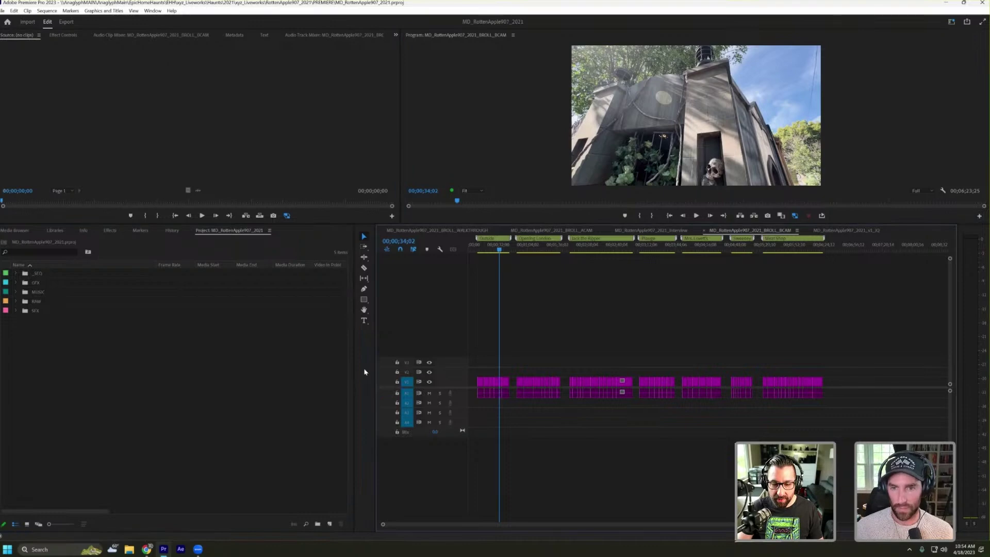
Find the mausoleum moment in the Source monitor and Ctrl-drag insert it into BCAM.
{"action": "key", "text": "grave"}
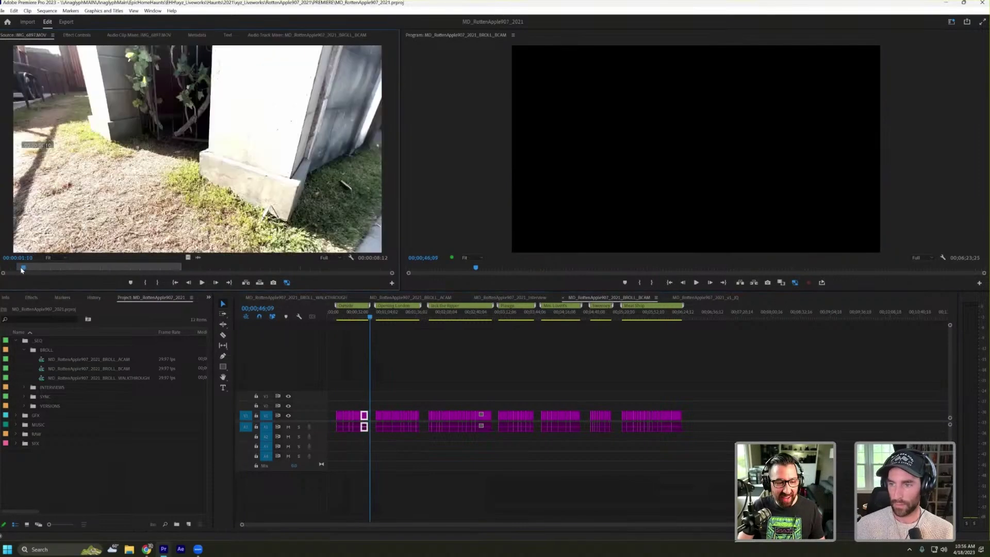
{"action": "left_click_drag", "start_coordinate": [22, 269], "coordinate": [179, 267]}
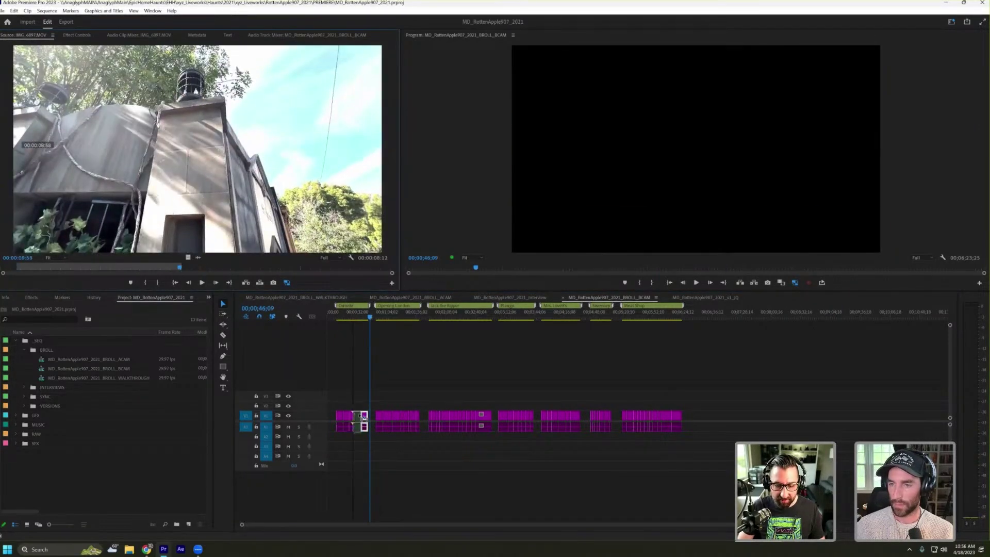
{"action": "mouse_move", "coordinate": [363, 418]}
{"action": "left_mouse_down"}
{"action": "mouse_move", "coordinate": [373, 420]}
{"action": "mouse_move", "coordinate": [370, 386]}
{"action": "mouse_move", "coordinate": [370, 418]}
{"action": "left_mouse_up"}
{"action": "key", "text": "ctrl"}
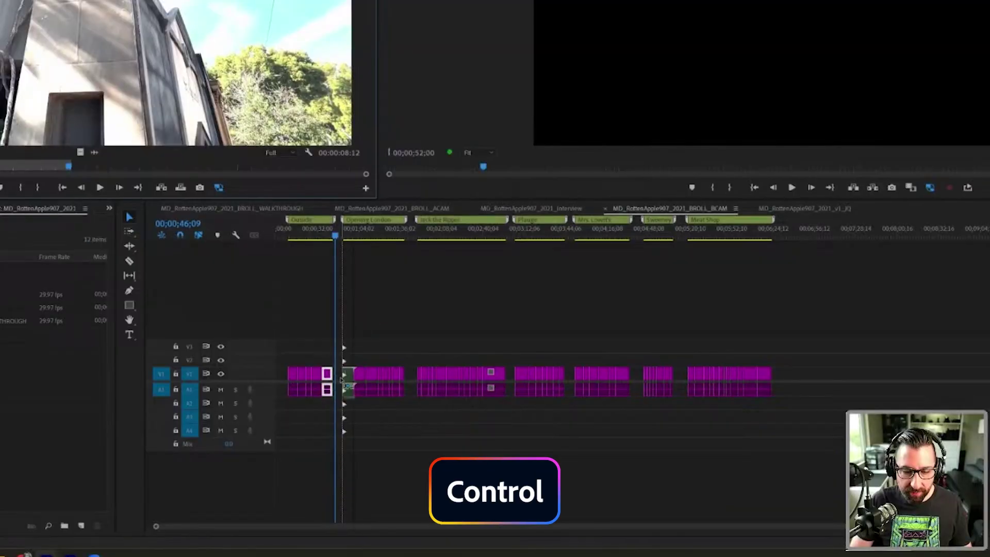
{"action": "left_click_drag", "start_coordinate": [344, 379], "coordinate": [341, 379]}
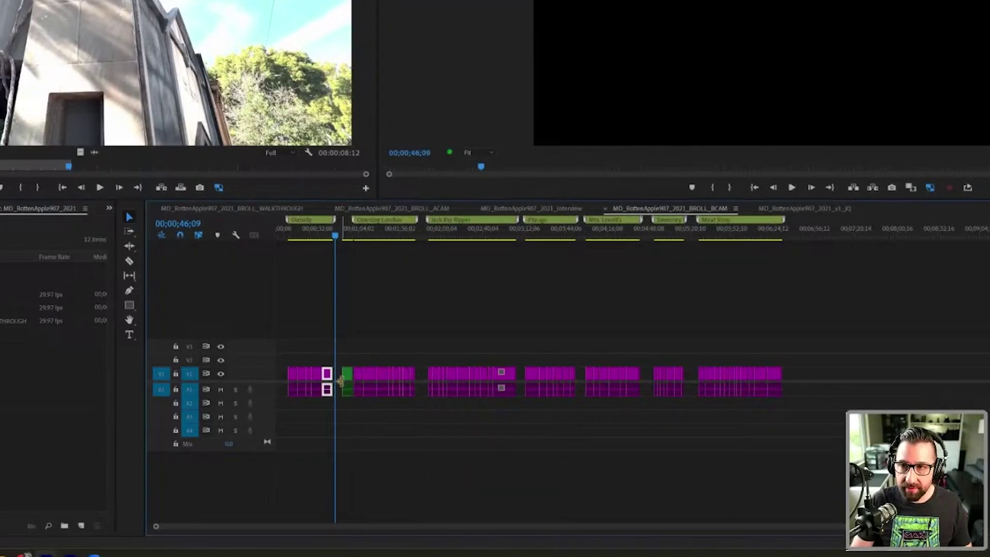
Delete the stray green clip and insert the mausoleum shot at the new playhead position.
{"action": "left_click", "coordinate": [344, 242]}
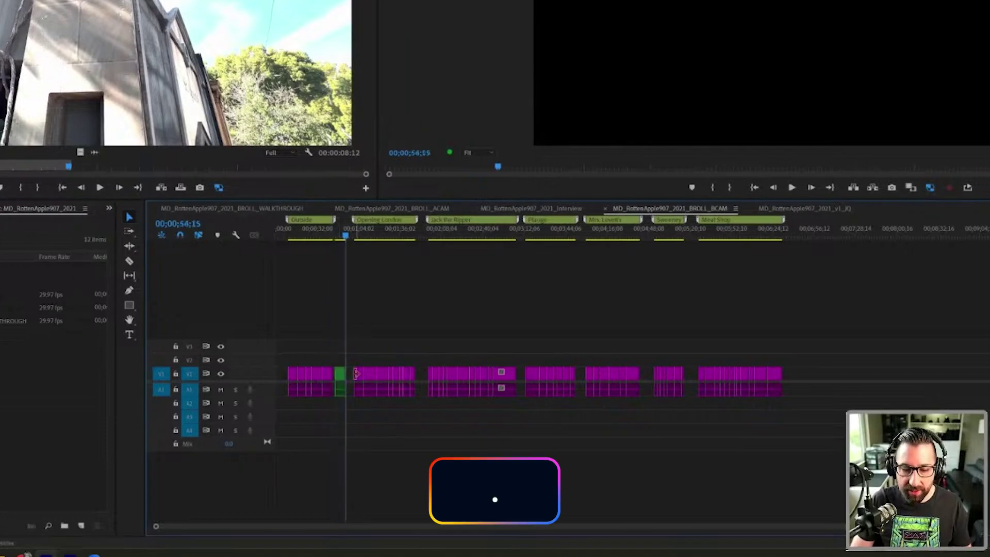
{"action": "left_click", "coordinate": [341, 380]}
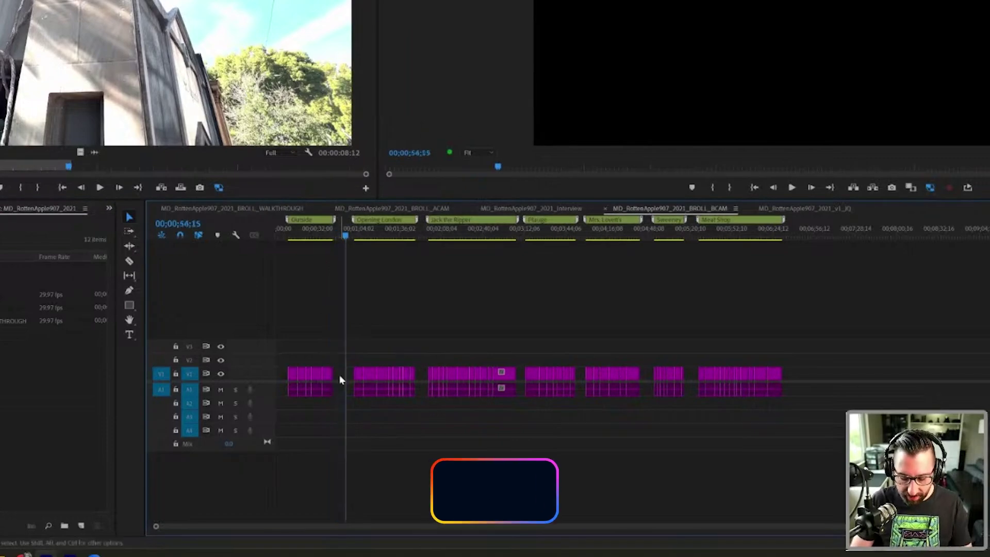
{"action": "key", "text": "Delete"}
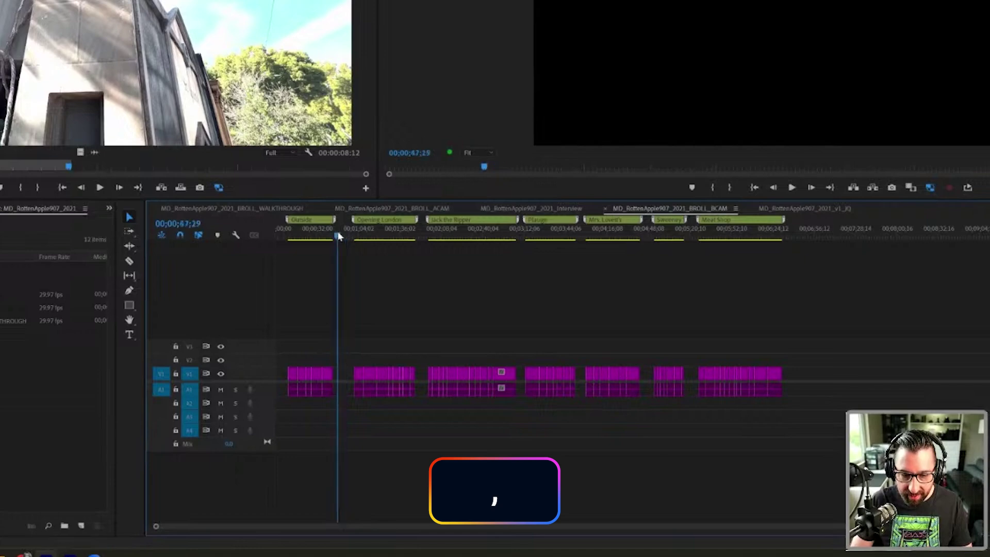
{"action": "key", "text": "comma"}
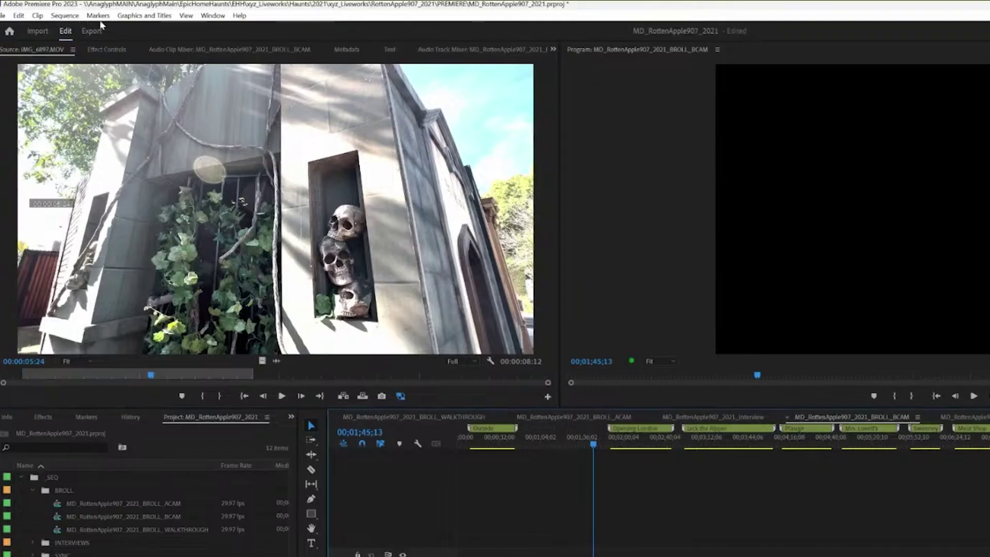
{"action": "left_click", "coordinate": [100, 21]}
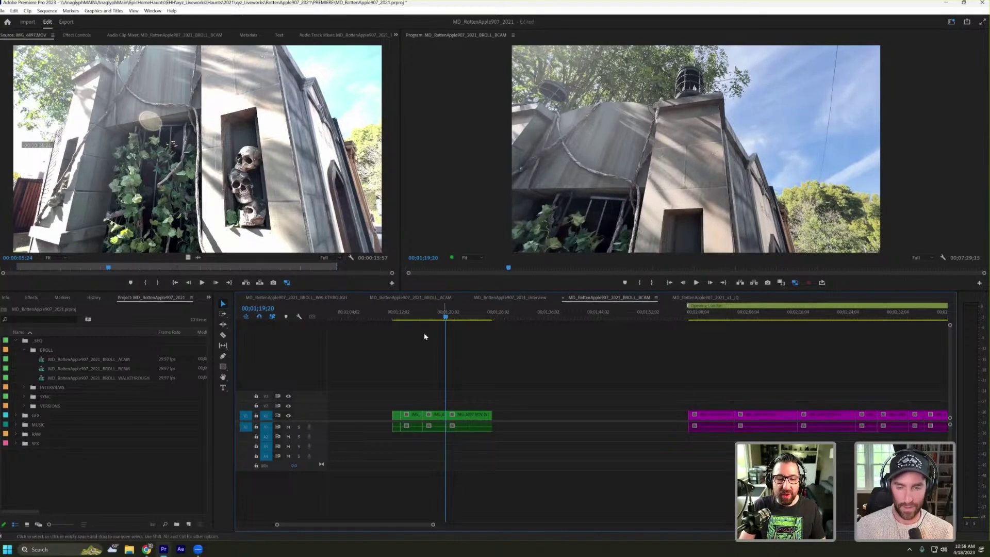
Scrub back through the BCAM B-roll shot to a slightly earlier frame.
{"action": "mouse_move", "coordinate": [392, 313]}
{"action": "left_mouse_down"}
{"action": "mouse_move", "coordinate": [446, 318]}
{"action": "mouse_move", "coordinate": [435, 324]}
{"action": "left_mouse_up"}
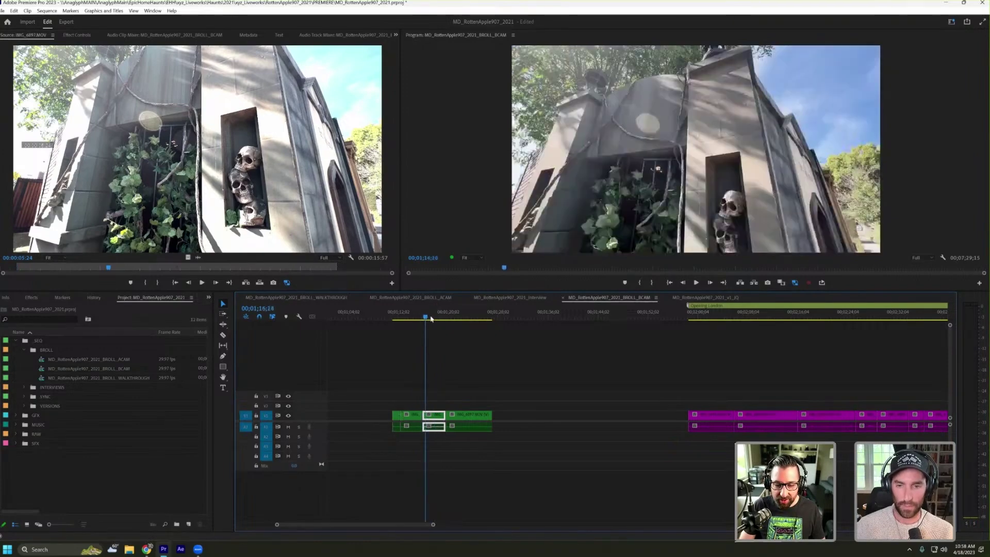
{"action": "left_click_drag", "start_coordinate": [434, 316], "coordinate": [430, 316]}
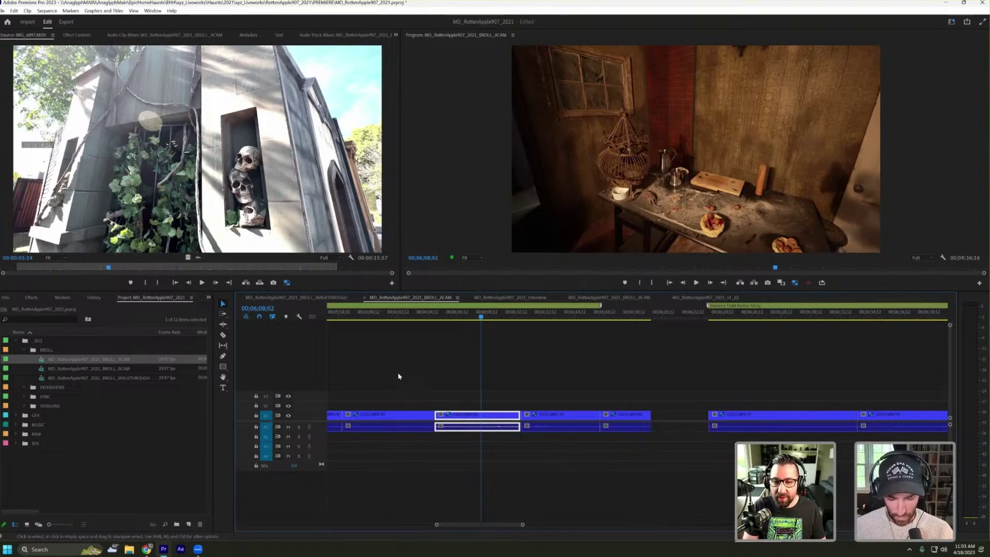
Create BROLL_MASTER and dock it above the v1_IQ interview timeline, enlarging the interview panel.
{"action": "key", "text": "backslash"}
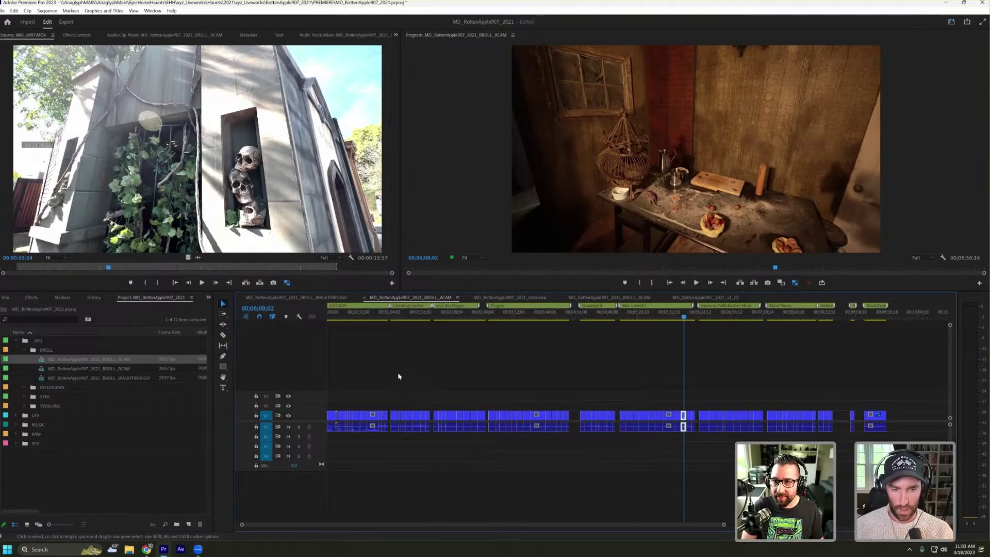
{"action": "key", "text": "Up"}
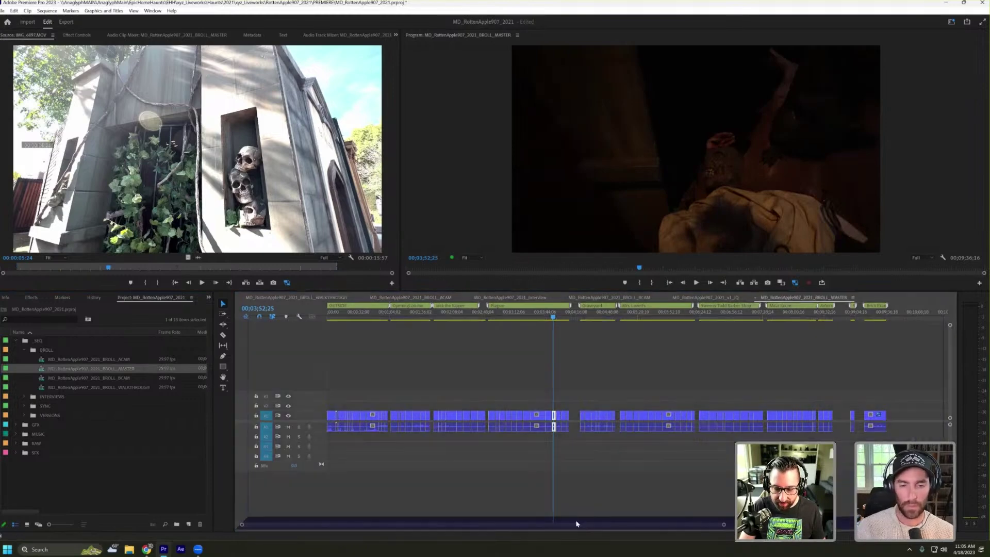
{"action": "left_click_drag", "start_coordinate": [578, 523], "coordinate": [579, 523]}
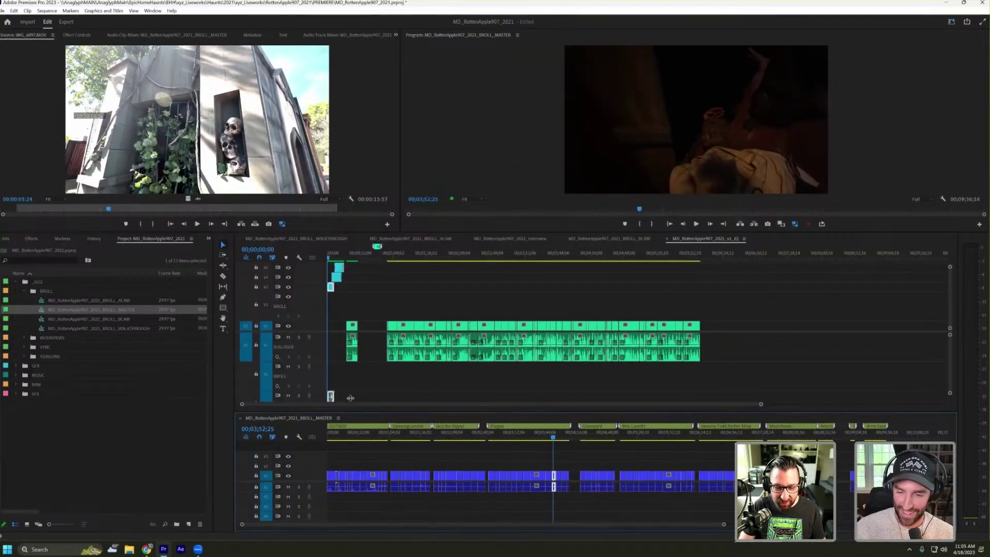
{"action": "left_click_drag", "start_coordinate": [348, 412], "coordinate": [356, 371]}
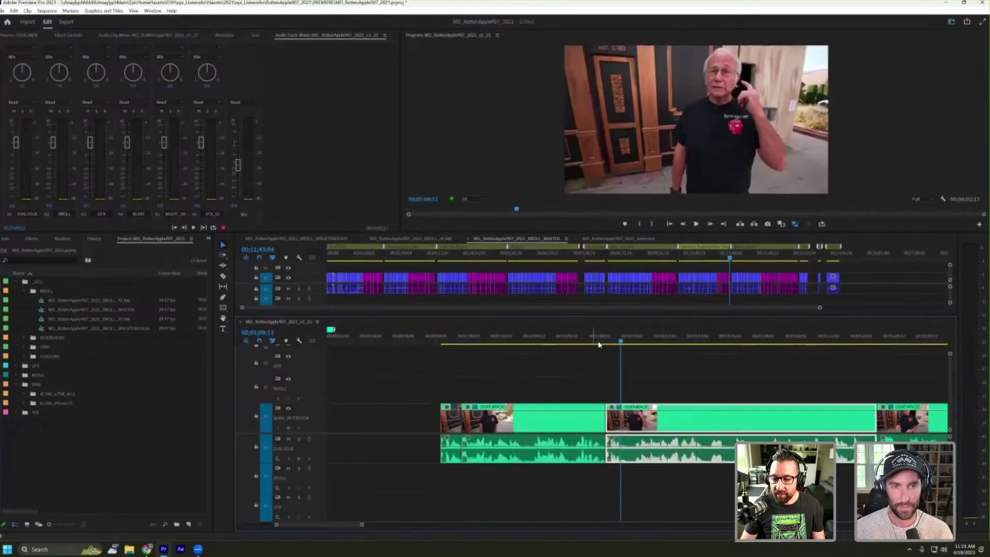
Add a Constant Power crossfade at the dialogue cut, preview it, and select it.
{"action": "key", "text": "equal"}
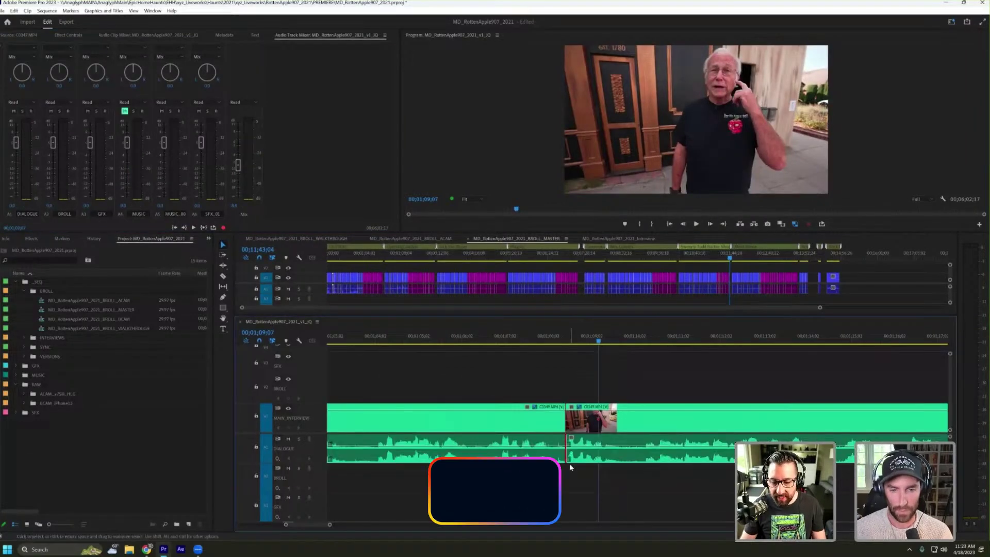
{"action": "key", "text": "shift+d"}
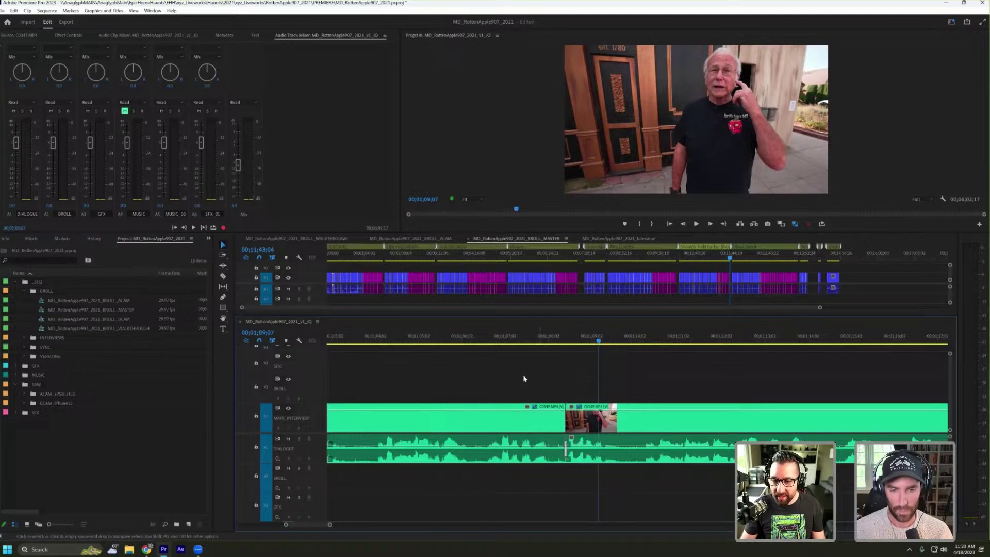
{"action": "left_click", "coordinate": [570, 338]}
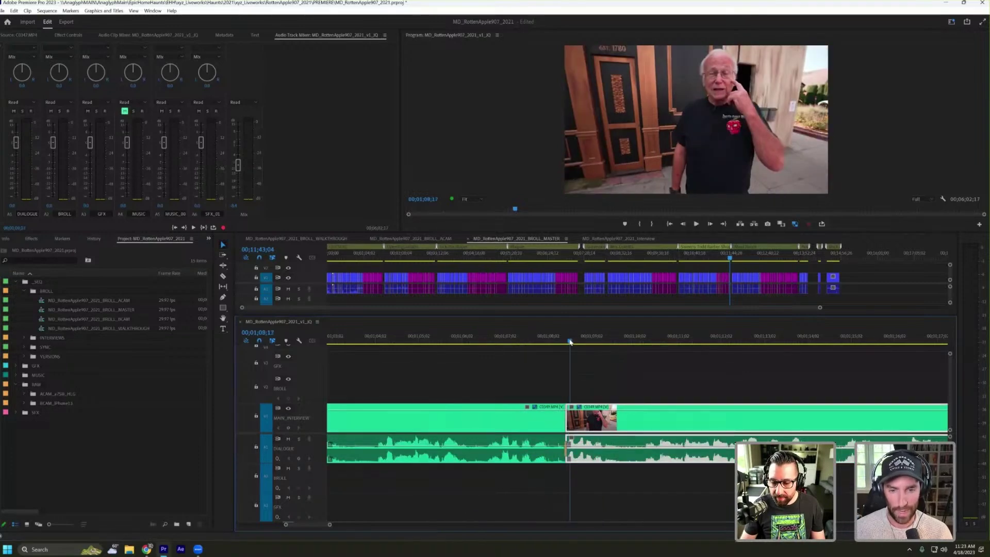
{"action": "left_click_drag", "start_coordinate": [565, 341], "coordinate": [560, 341]}
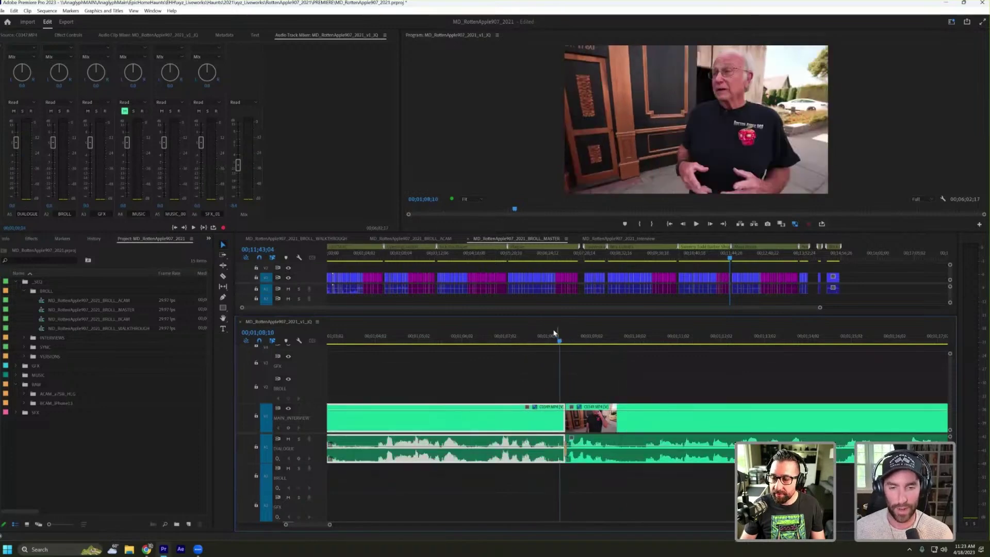
{"action": "left_click", "coordinate": [568, 455]}
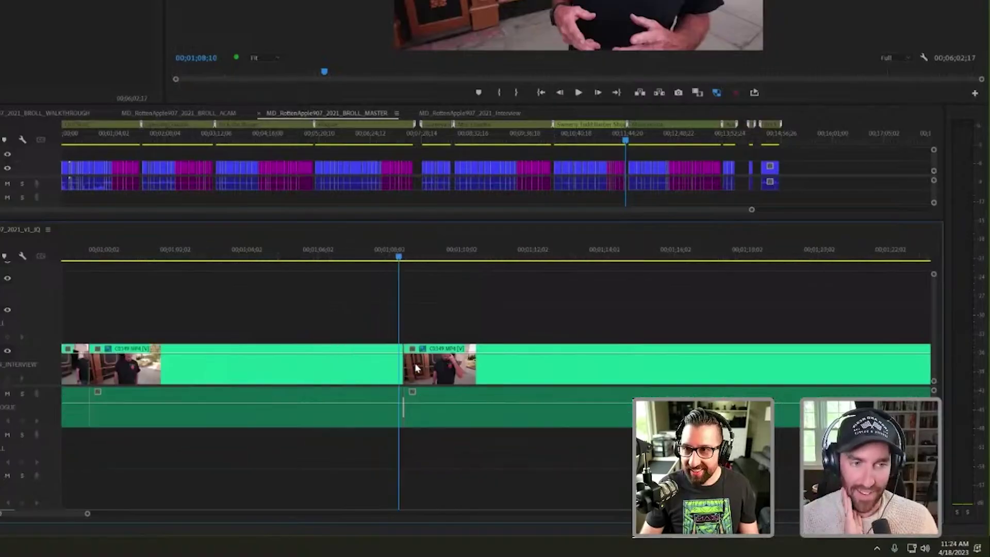
{"action": "scroll", "coordinate": [568, 456], "scroll_direction": "down", "scroll_amount": 3}
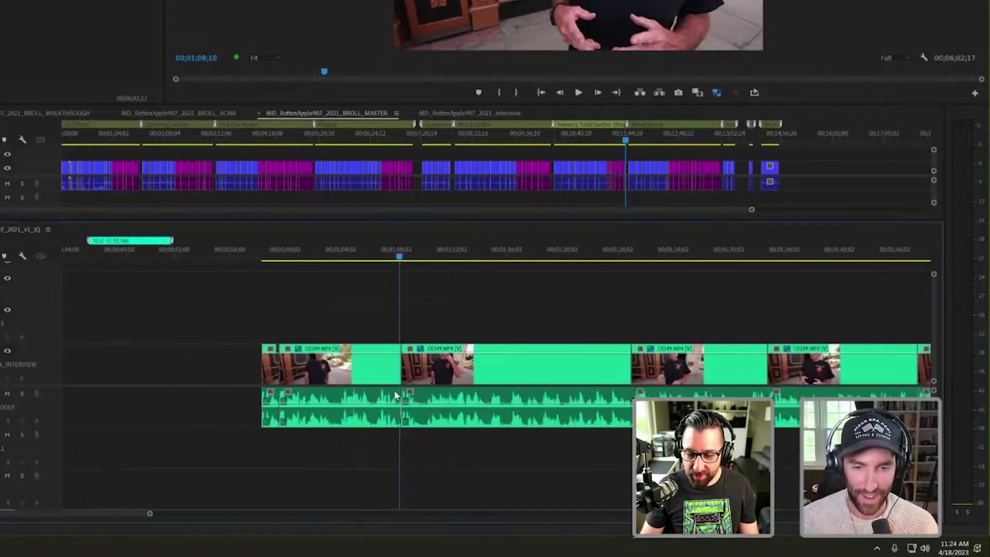
{"action": "scroll", "coordinate": [396, 396], "scroll_direction": "down", "scroll_amount": 3}
{"action": "scroll", "coordinate": [401, 406], "scroll_direction": "up", "scroll_amount": 6}
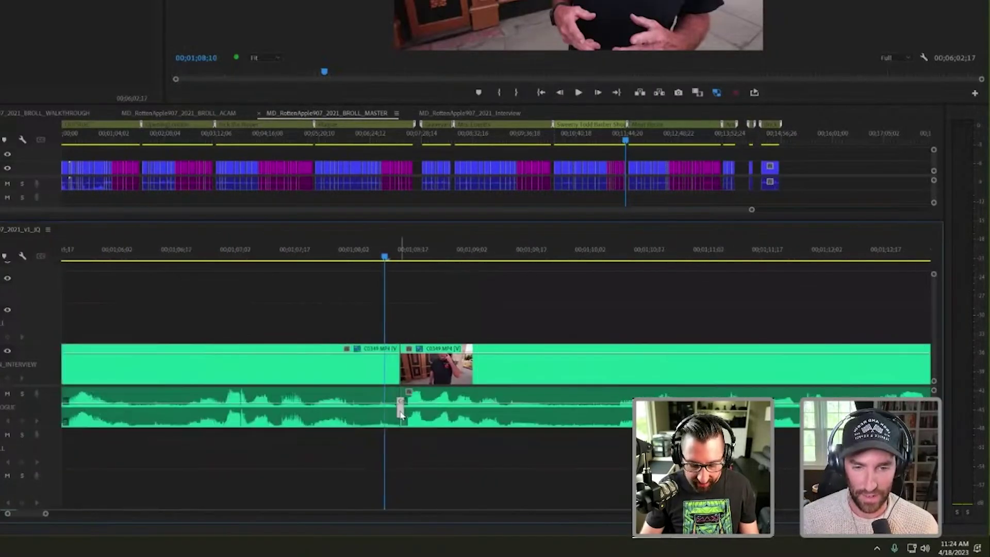
{"action": "scroll", "coordinate": [400, 414], "scroll_direction": "down", "scroll_amount": 6}
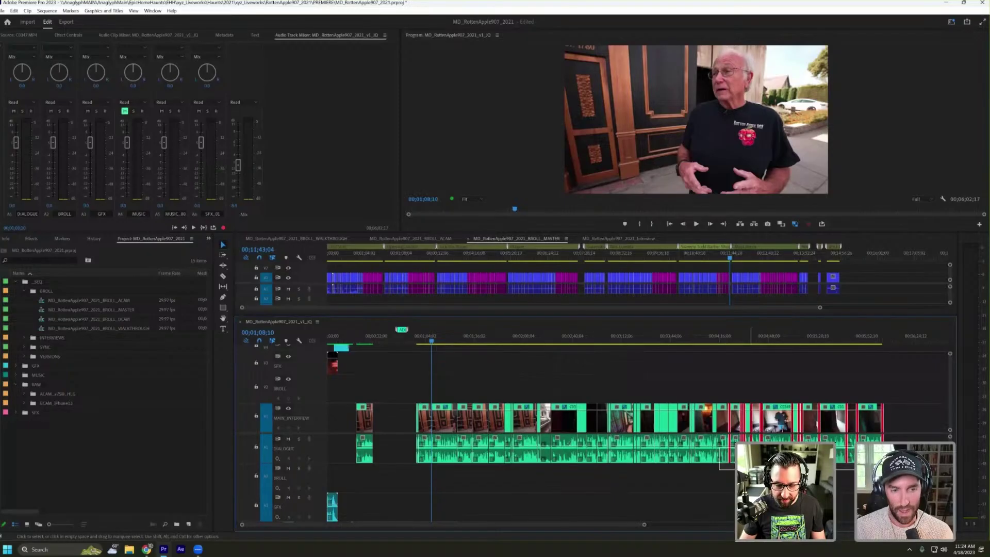
Marquee-select all v1_IQ interview clips, apply the default transition to every cut, then deselect.
{"action": "left_click_drag", "start_coordinate": [724, 464], "coordinate": [349, 449]}
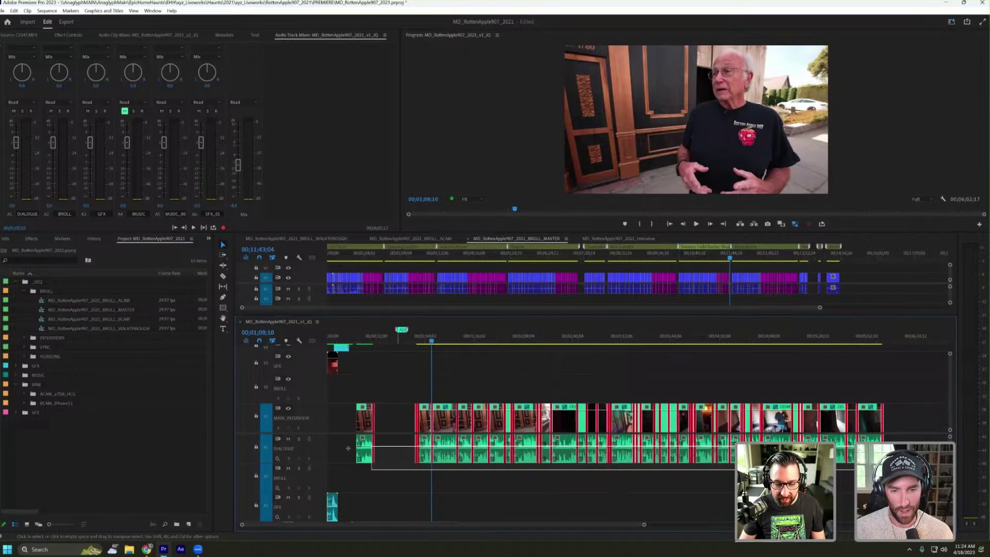
{"action": "key", "text": "ctrl+t"}
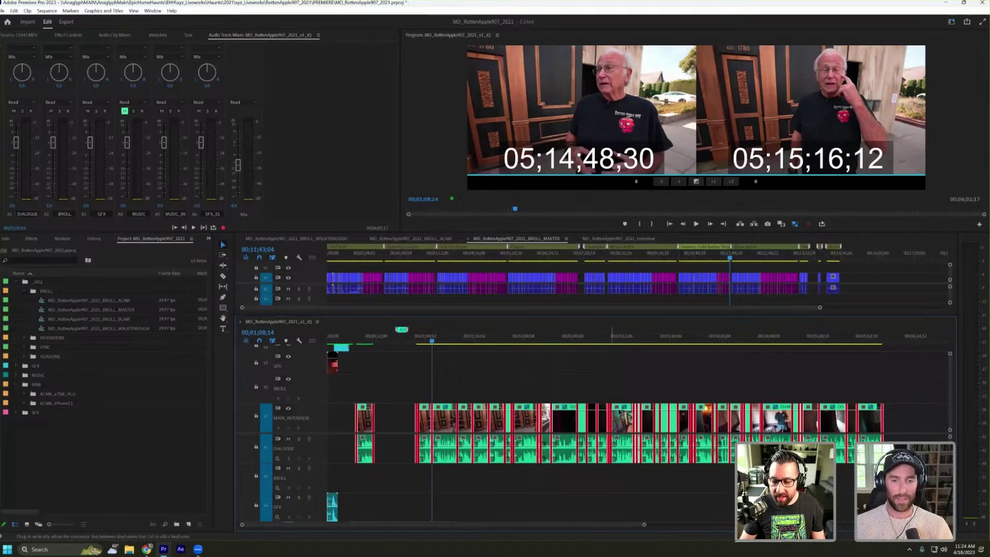
{"action": "left_click", "coordinate": [540, 483]}
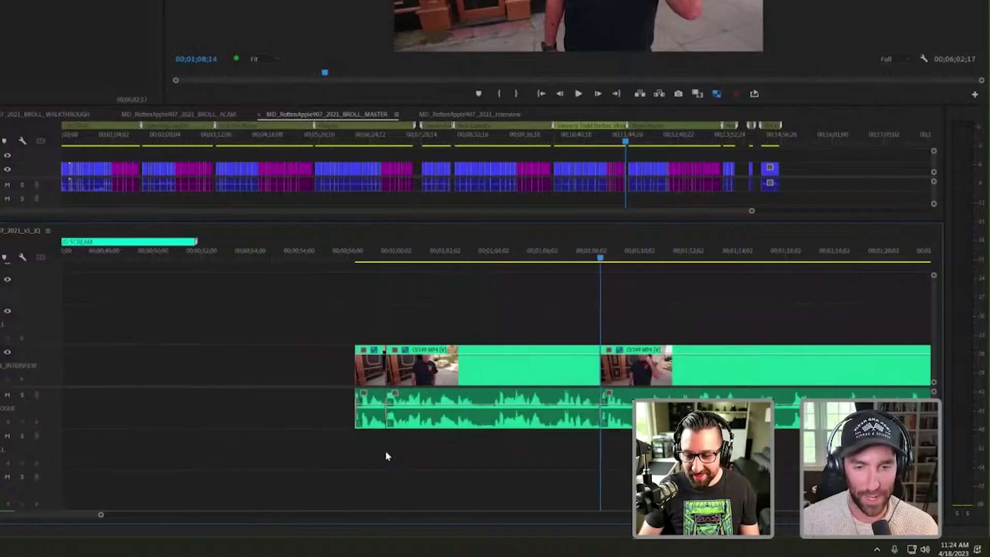
{"action": "scroll", "coordinate": [385, 451], "scroll_direction": "down", "scroll_amount": 3}
{"action": "scroll", "coordinate": [385, 451], "scroll_direction": "down", "scroll_amount": 3}
{"action": "scroll", "coordinate": [385, 450], "scroll_direction": "down", "scroll_amount": 3}
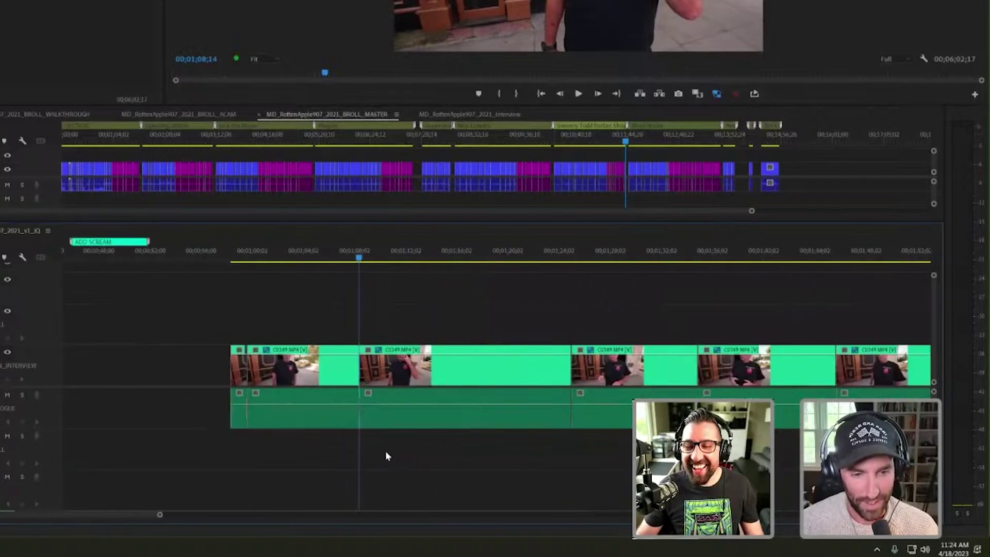